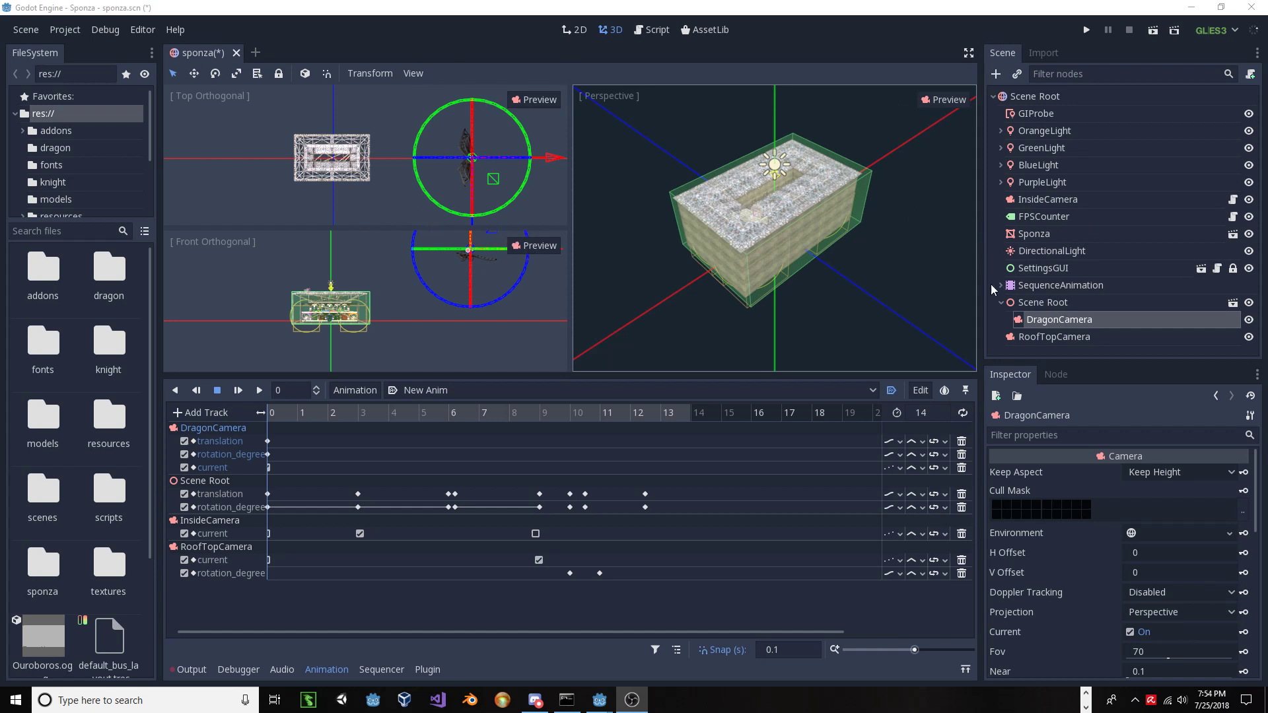
Select the SequenceAnimation node and scrub its New Anim timeline to 0.7 seconds.
left_click(1039, 300)
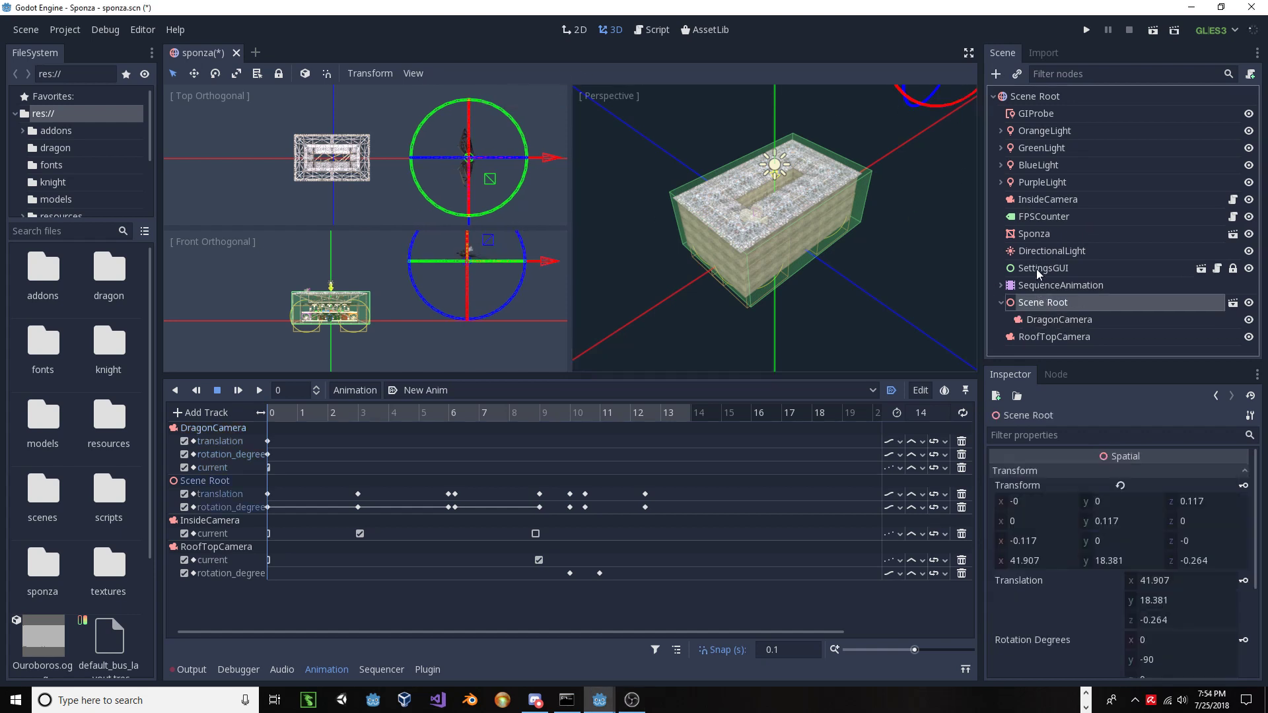
left_click(1036, 268)
left_click(1036, 249)
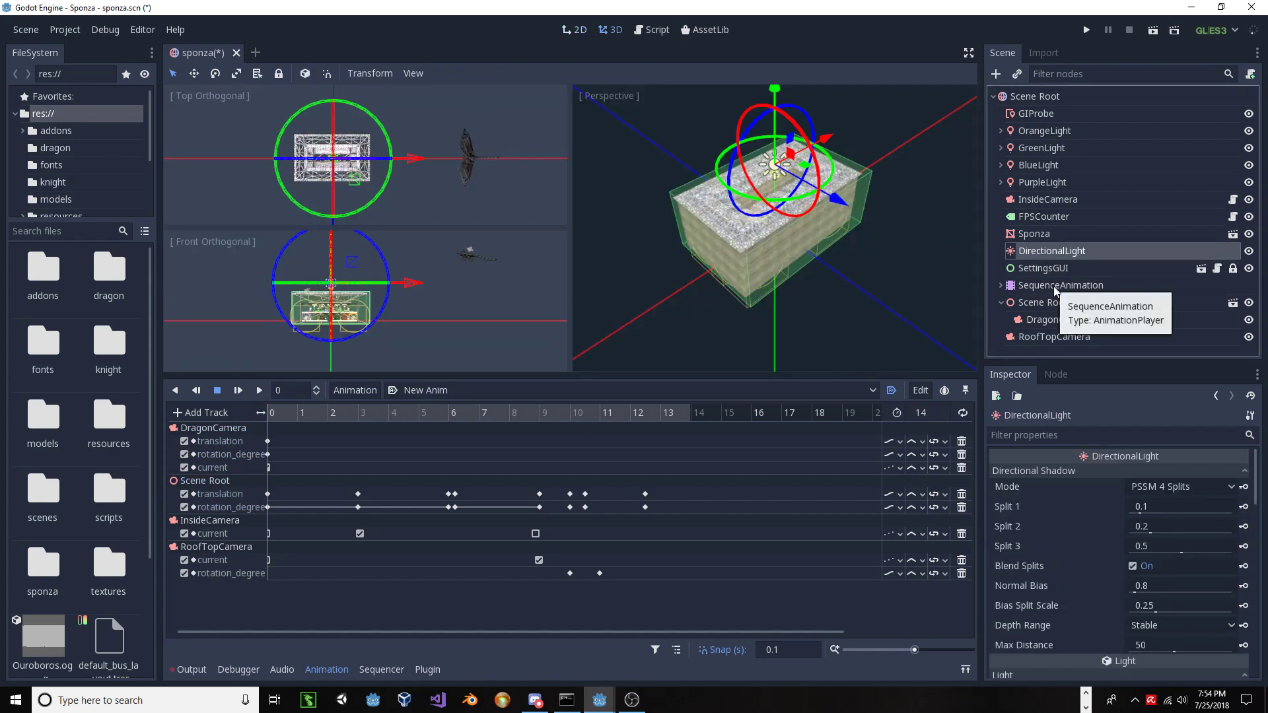
left_click(1052, 286)
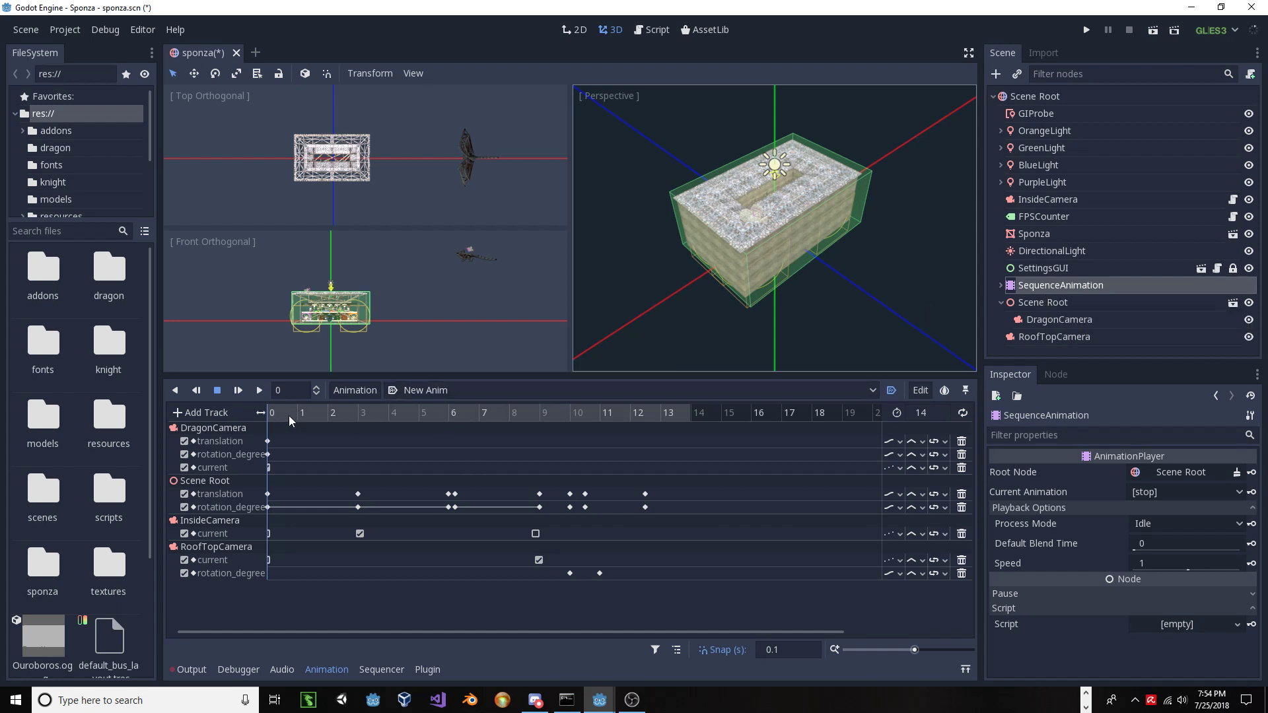
mouse_move(287, 414)
left_mouse_down()
mouse_move(643, 418)
mouse_move(287, 422)
left_mouse_up()
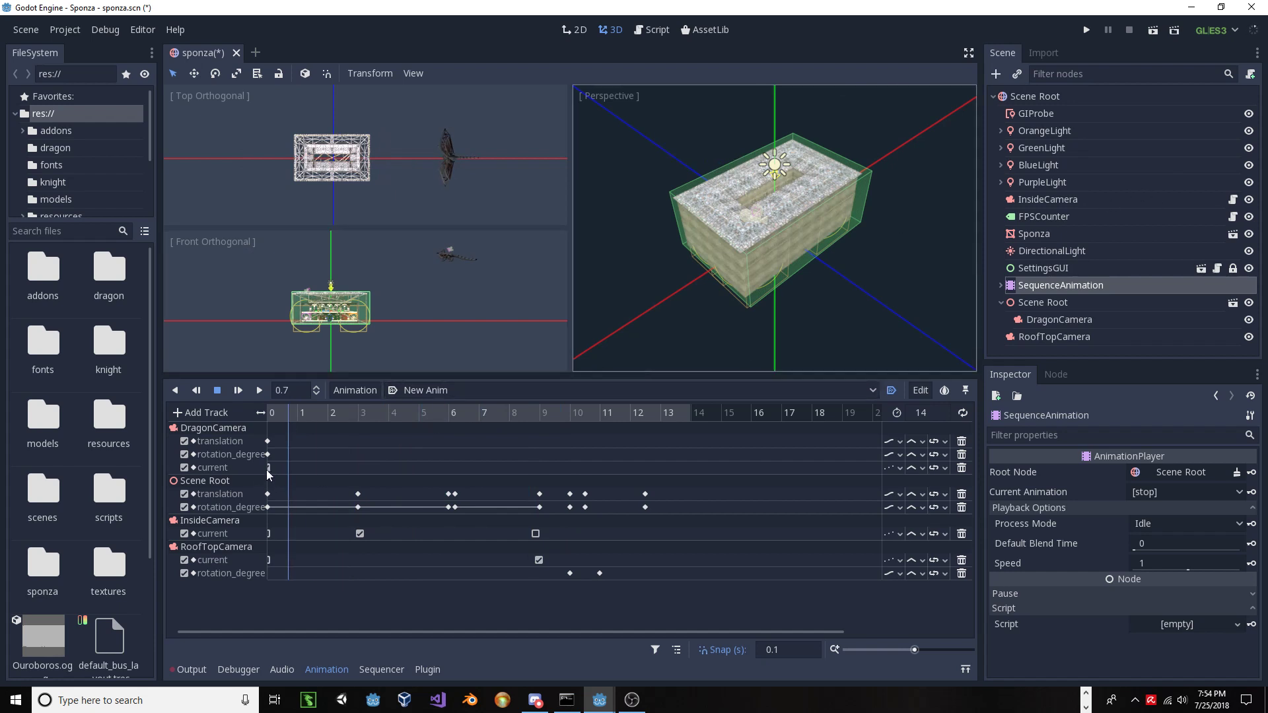
Preview the perspective viewport through DragonCamera and through RoofTopCamera.
left_click(1057, 322)
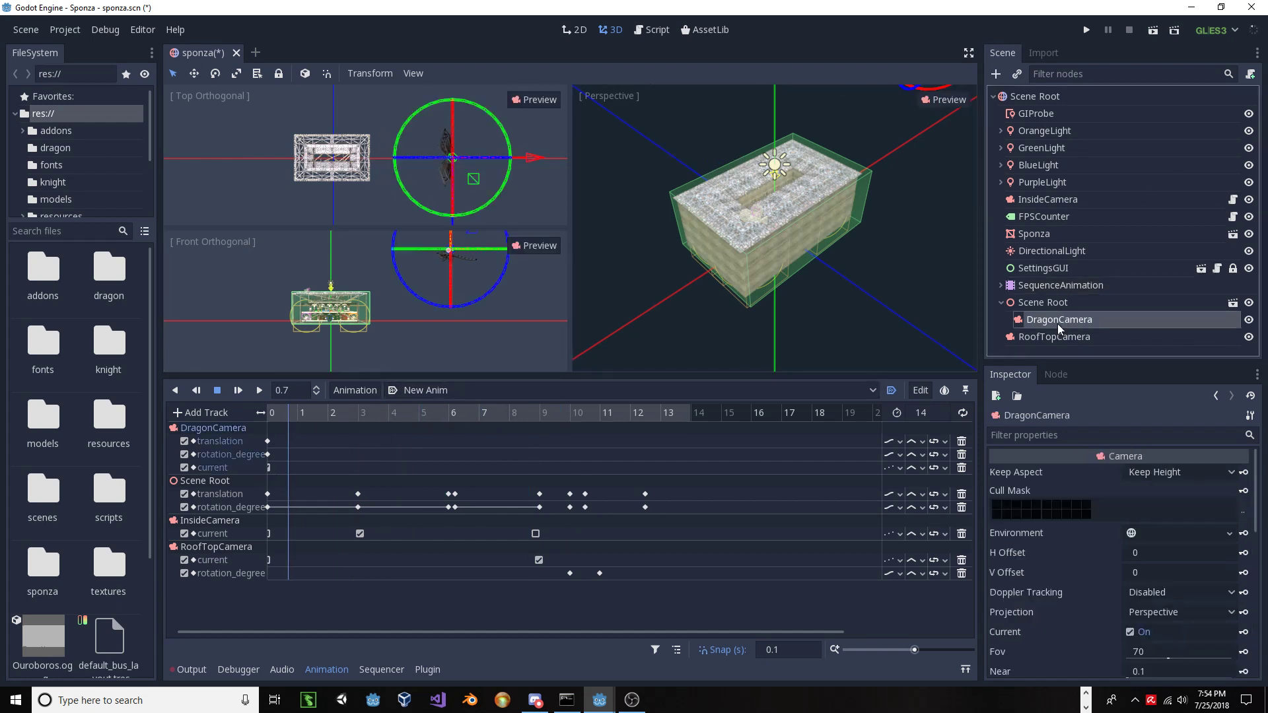
left_click(944, 100)
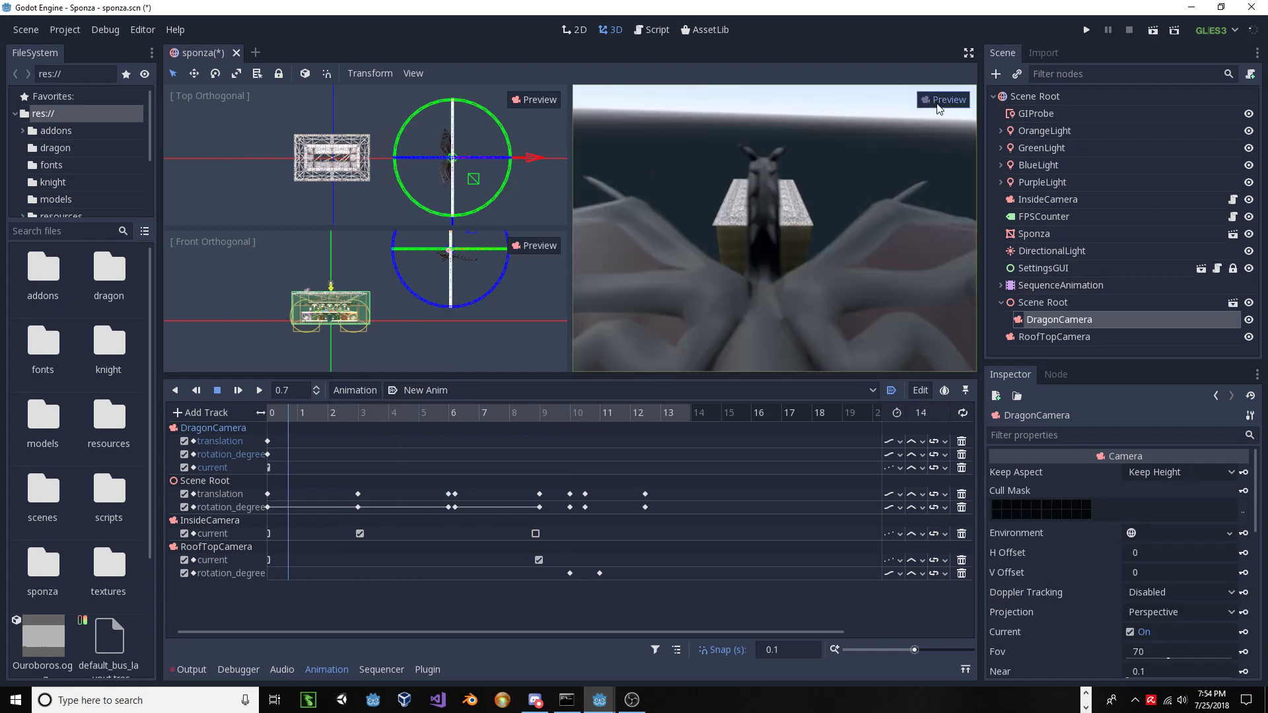
left_click(1054, 336)
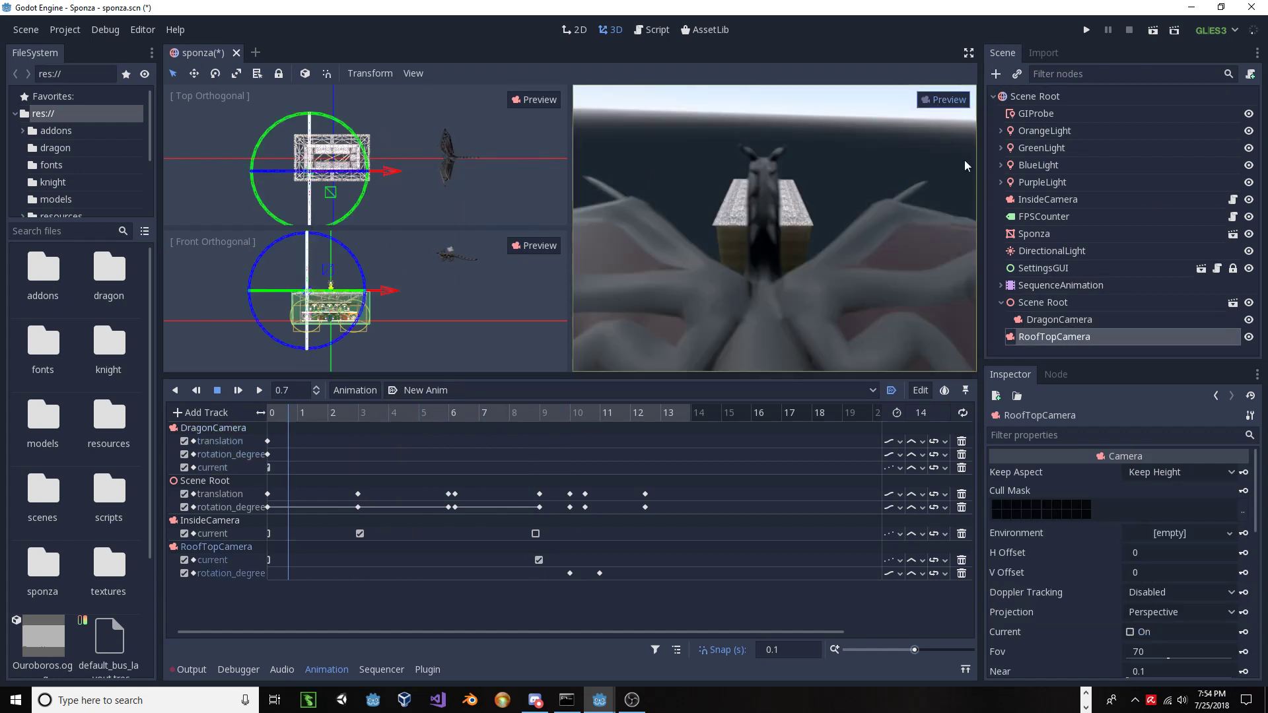
left_click(946, 100)
left_click(945, 99)
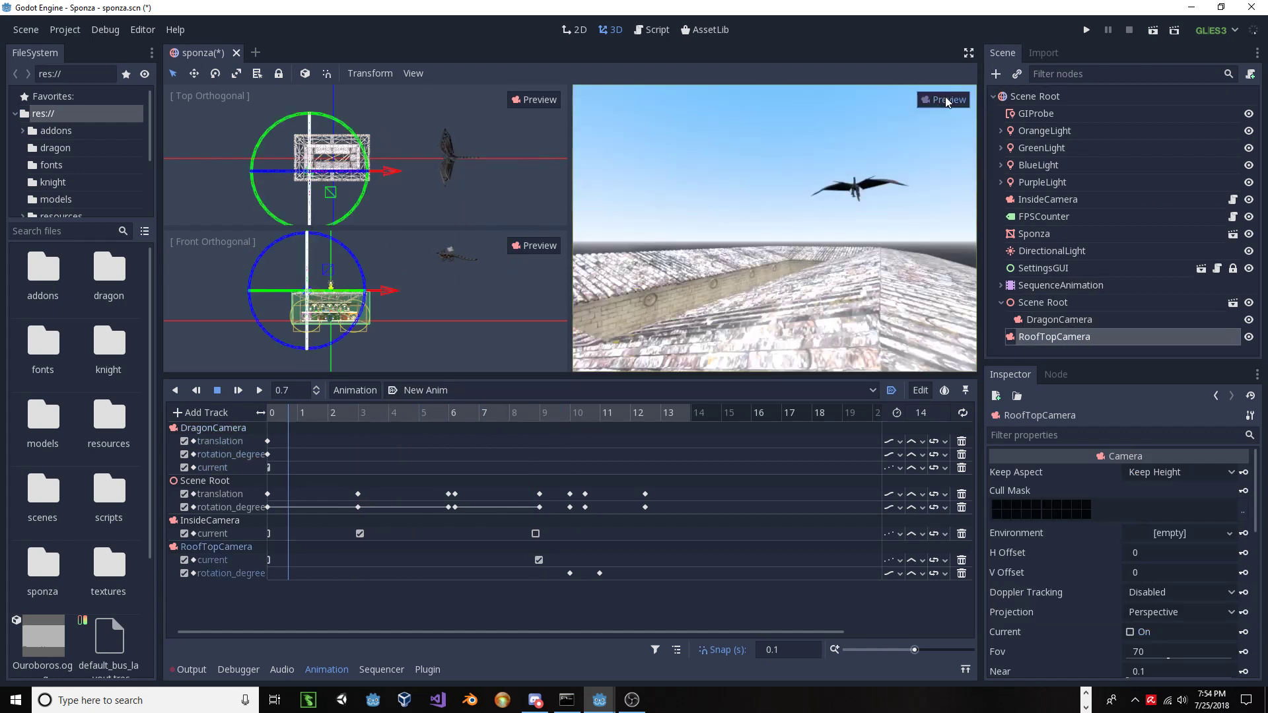
Preview the perspective viewport through InsideCamera and scrub the animation to 1.2 seconds.
left_click(1044, 199)
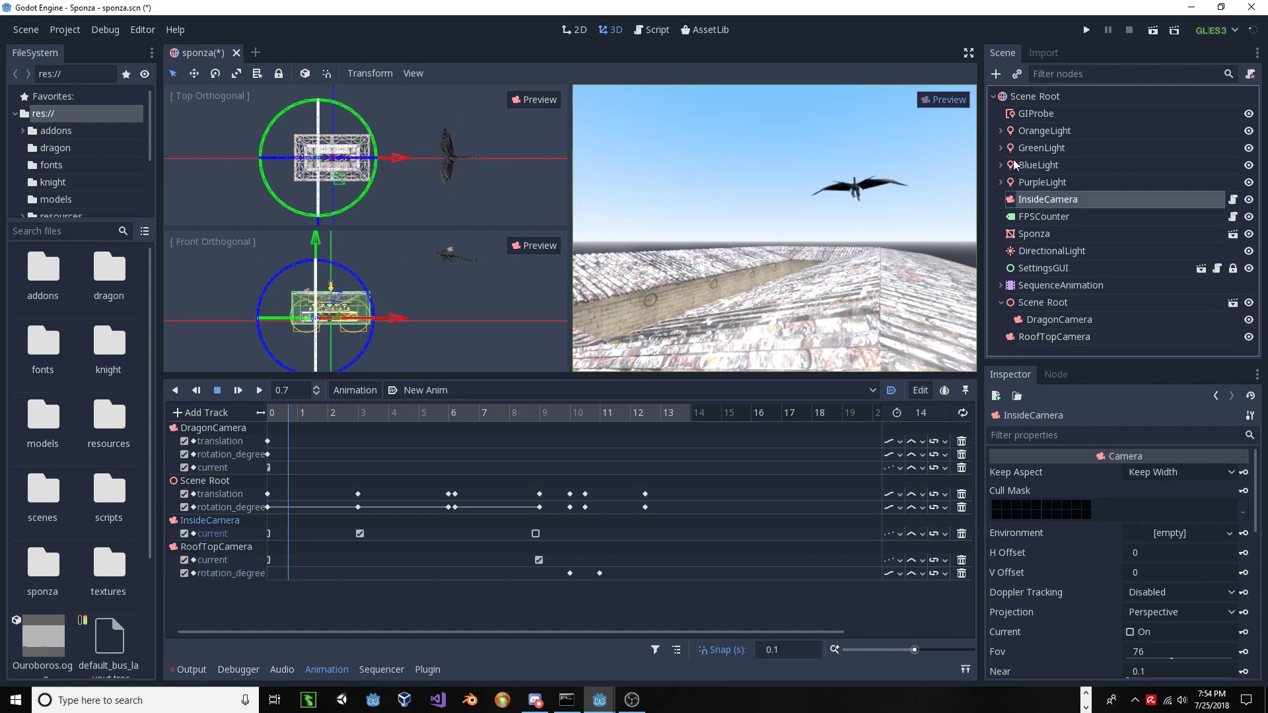
left_click(954, 103)
left_click(951, 100)
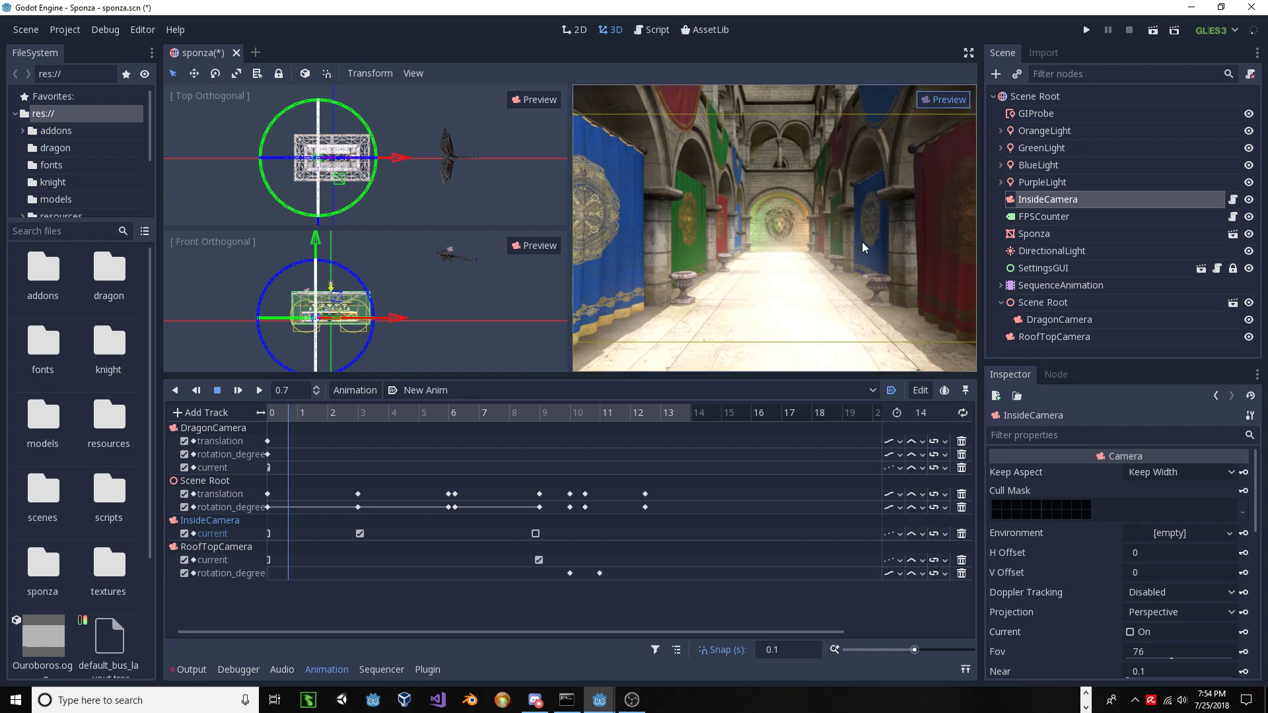
left_click_drag(517, 418, 303, 423)
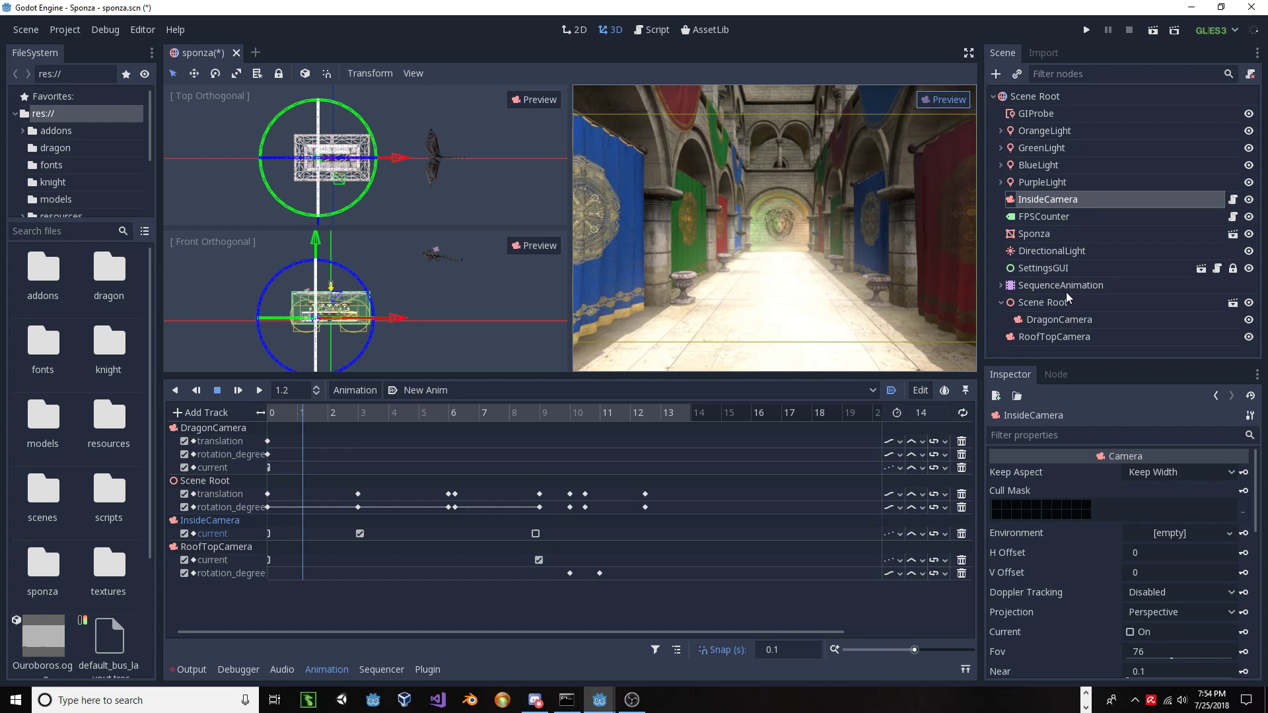
Preview the perspective viewport through DragonCamera and scrub the animation to 1 second.
left_click(1053, 321)
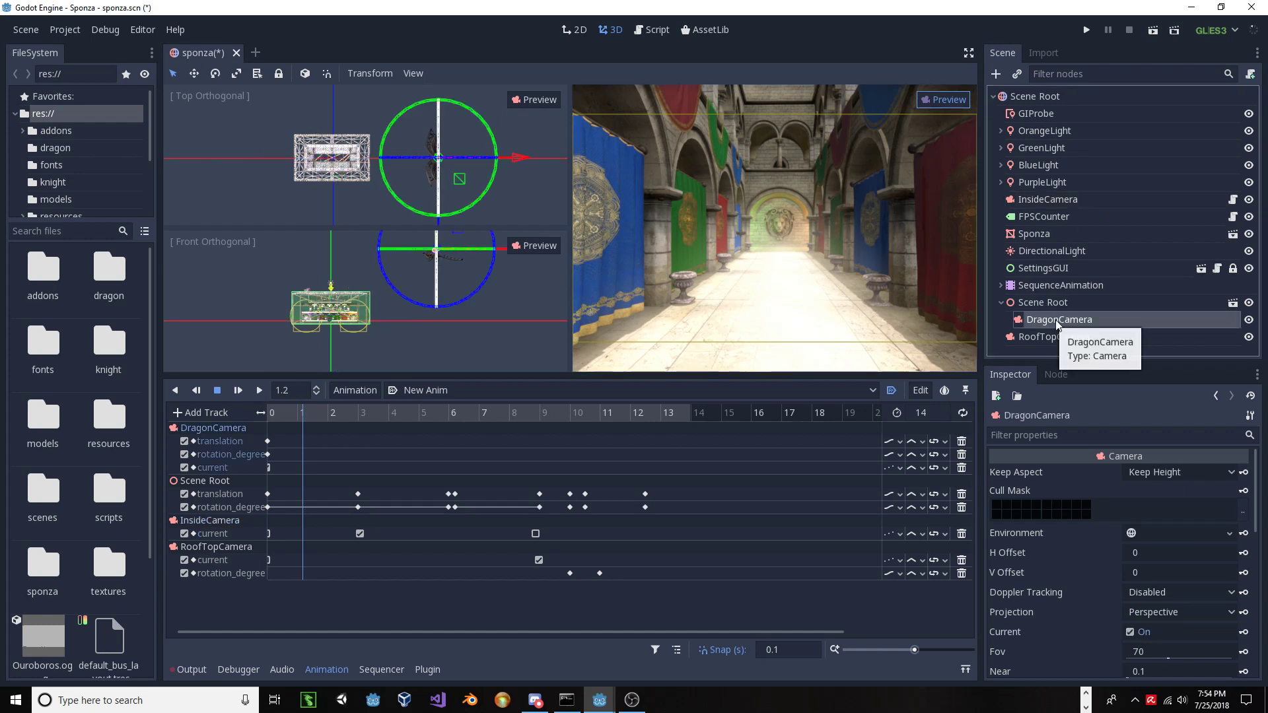
left_click(926, 99)
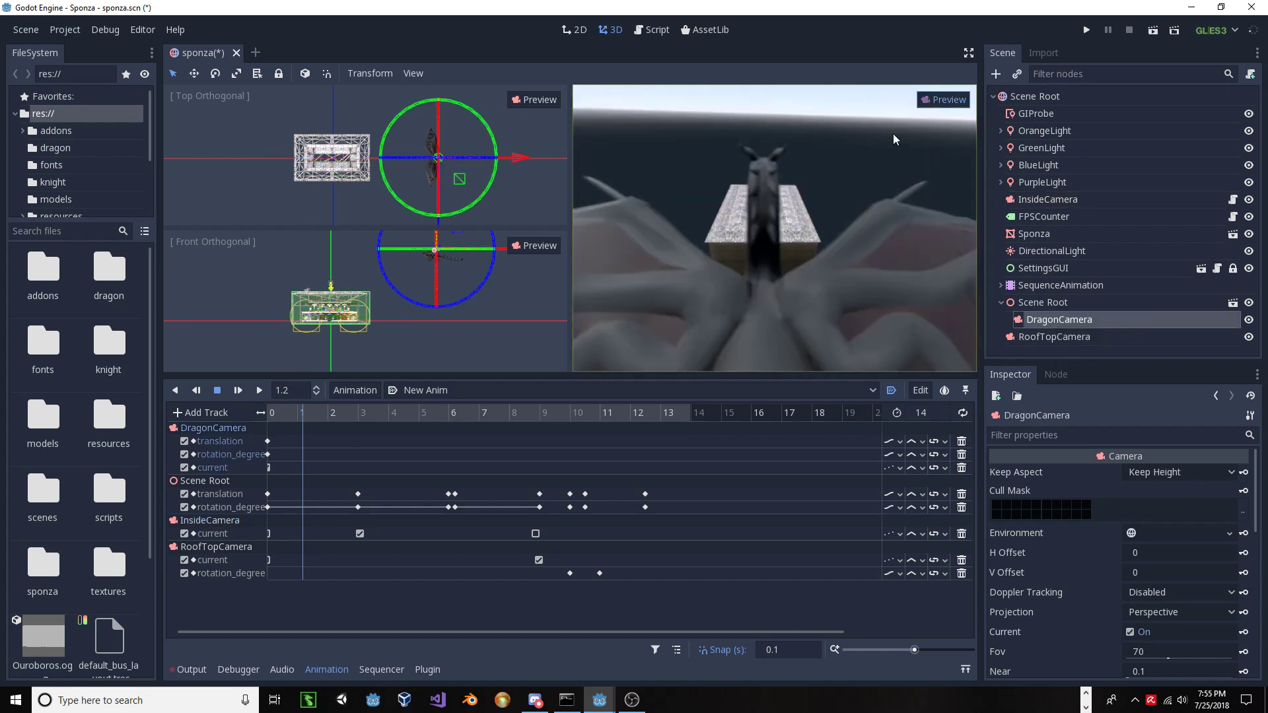
left_click_drag(325, 421, 298, 442)
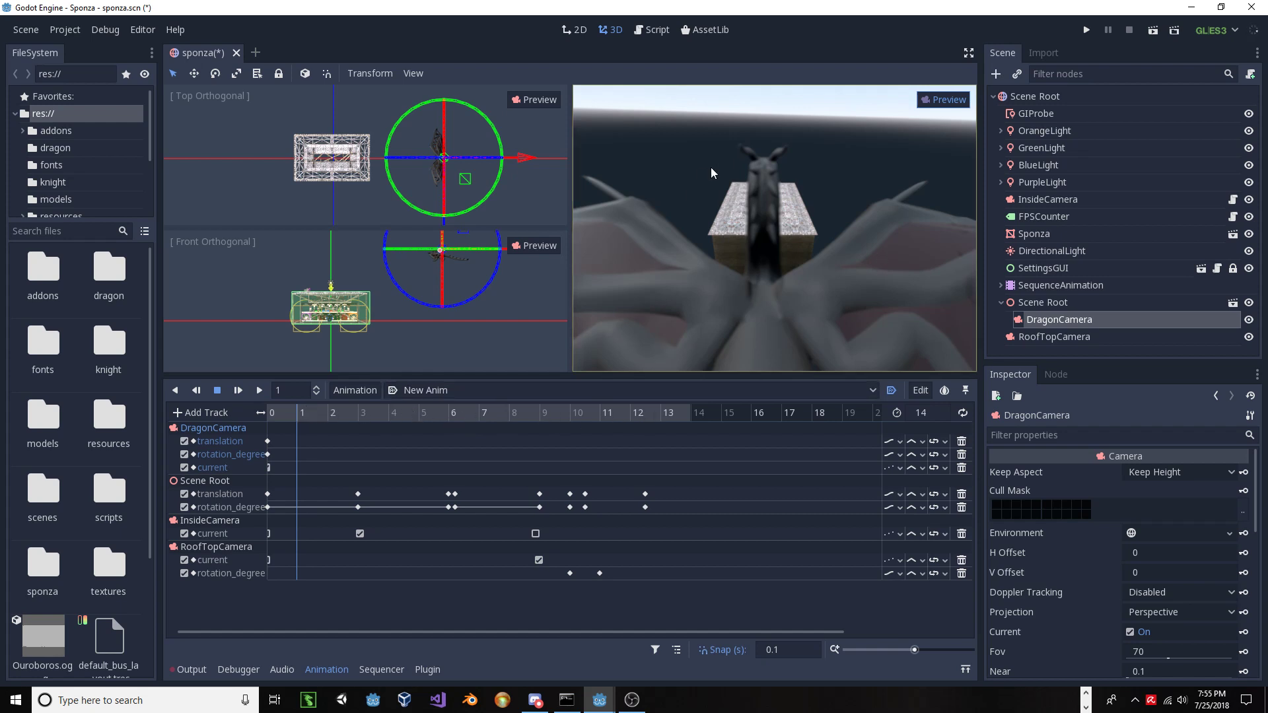
Turn off the DragonCamera preview and enable Cinematic Preview for the perspective viewport.
left_click(933, 103)
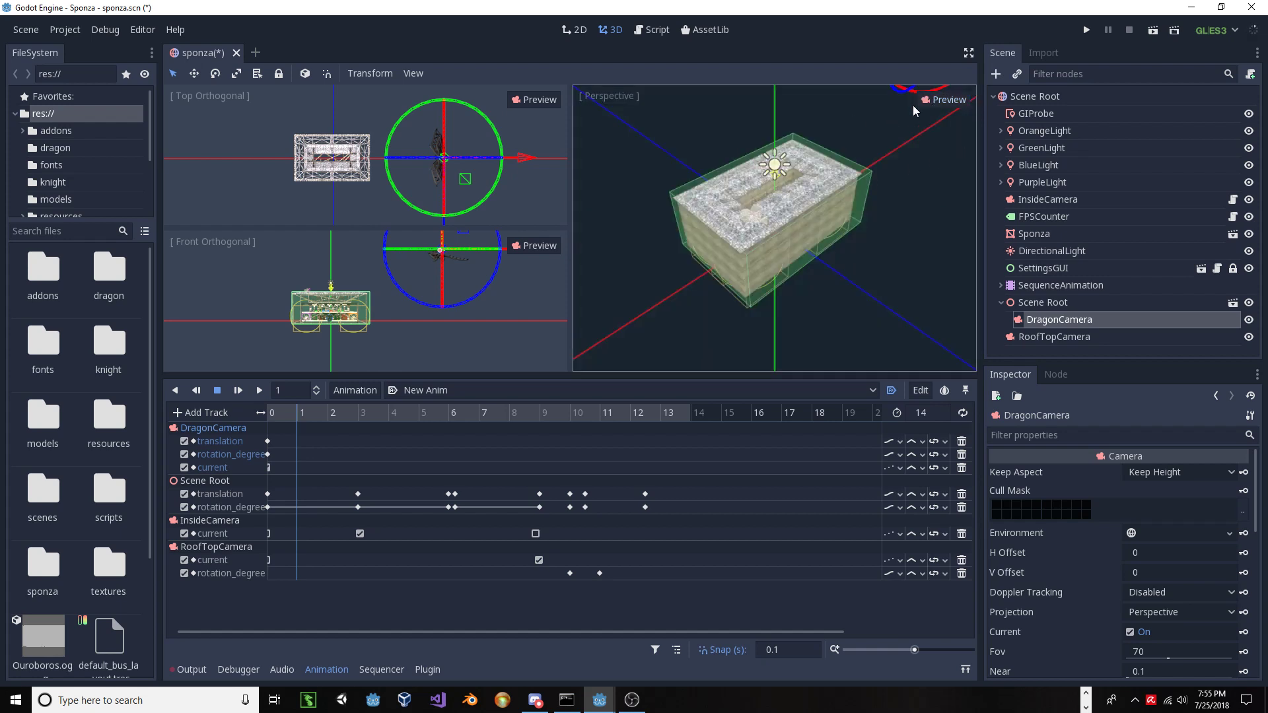
left_click(620, 97)
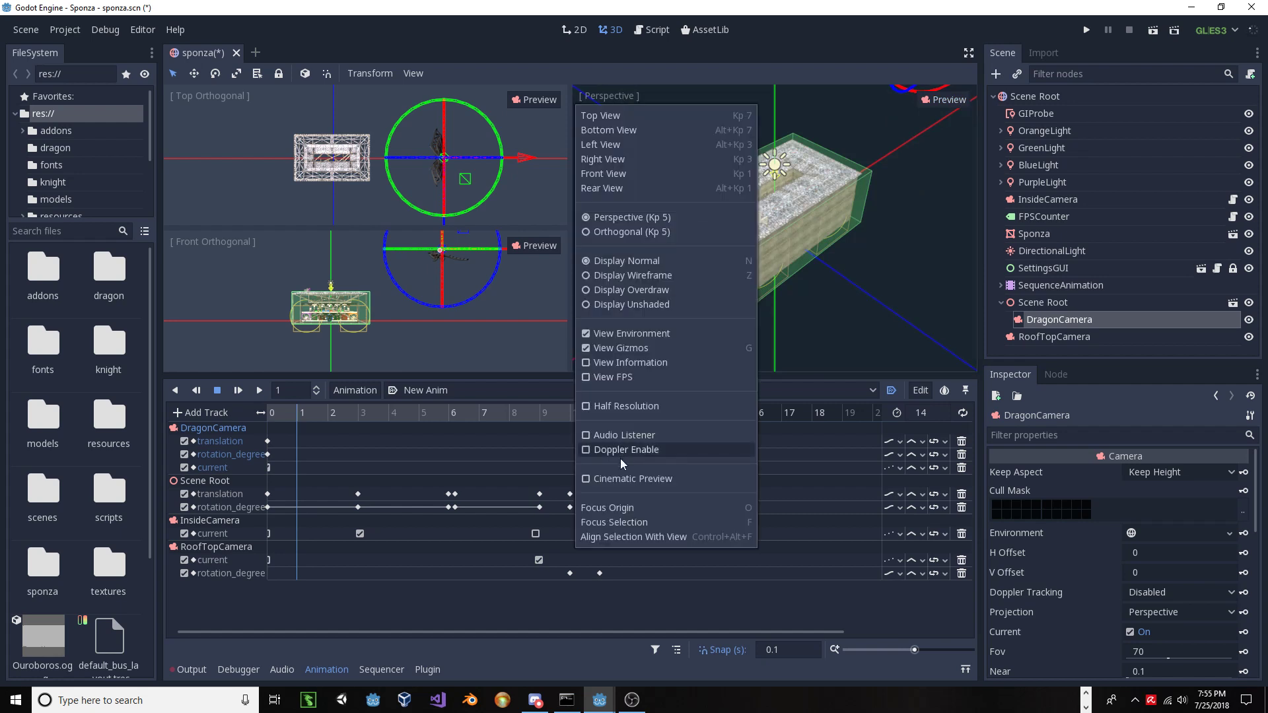
left_click(588, 479)
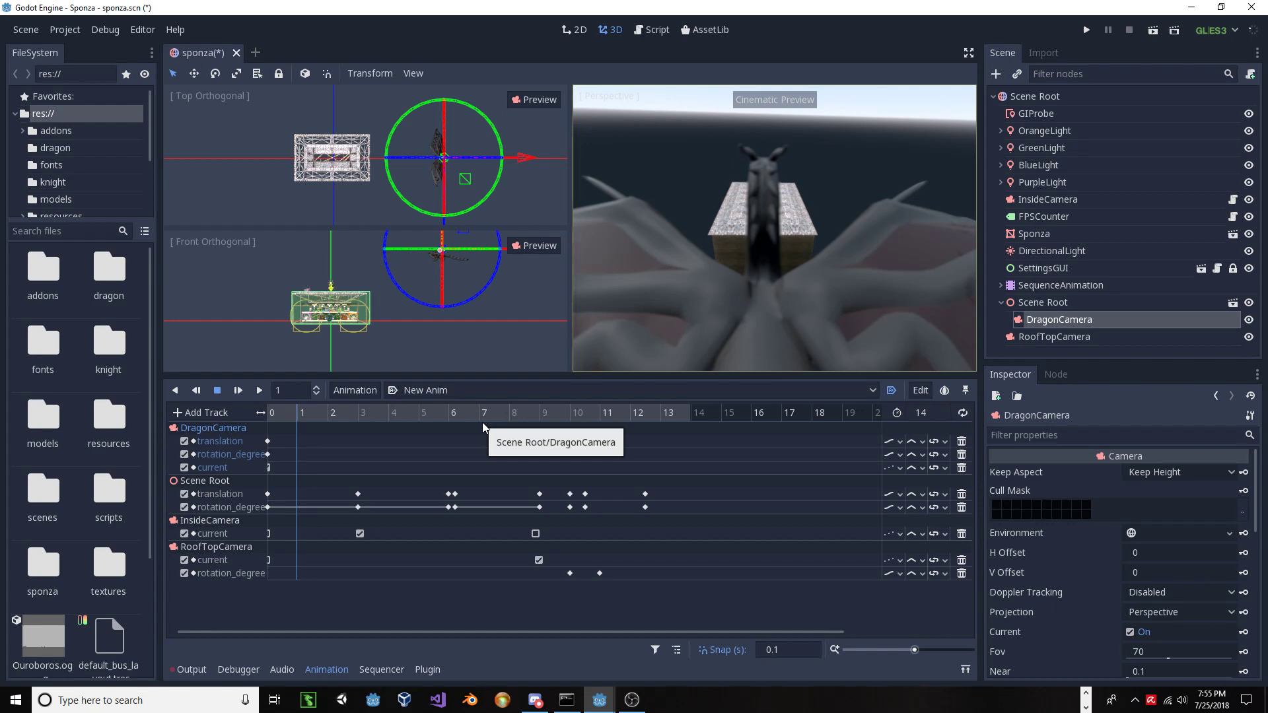
Play the animation from 1.9 seconds to its end and scrub back to 2.9 seconds.
left_click_drag(456, 413, 320, 442)
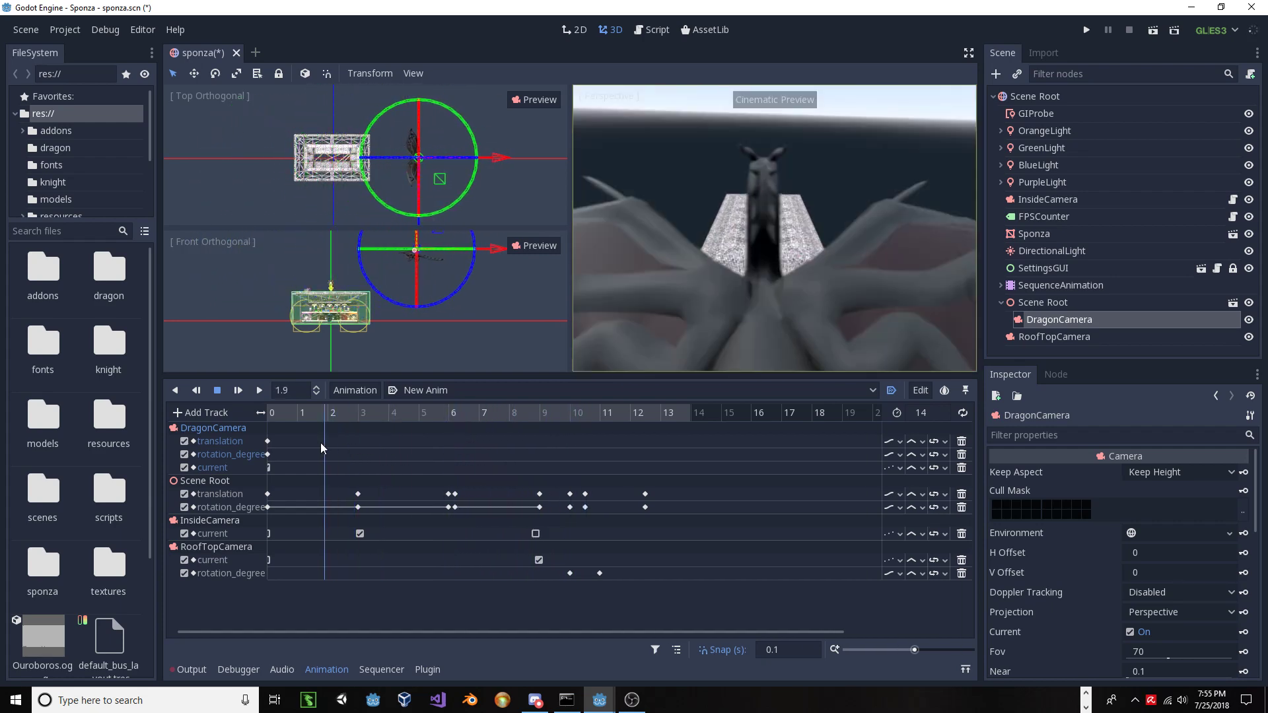
left_click(238, 391)
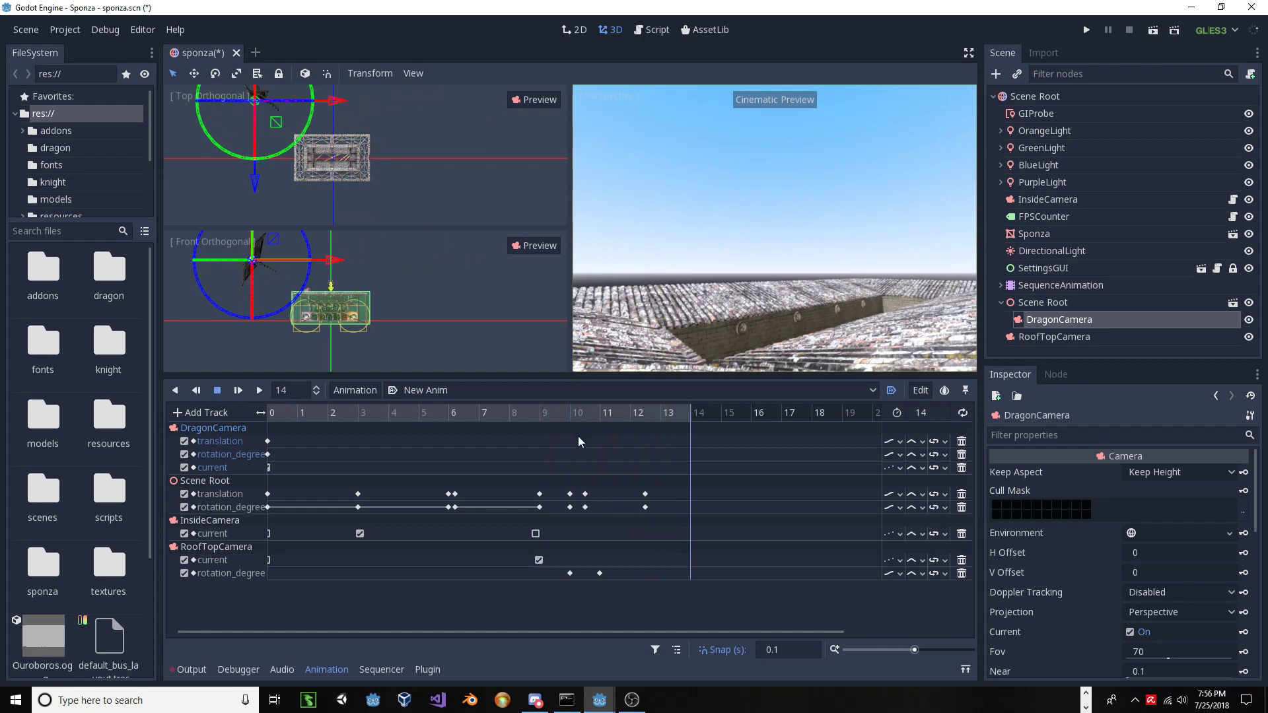
left_click_drag(595, 412, 355, 426)
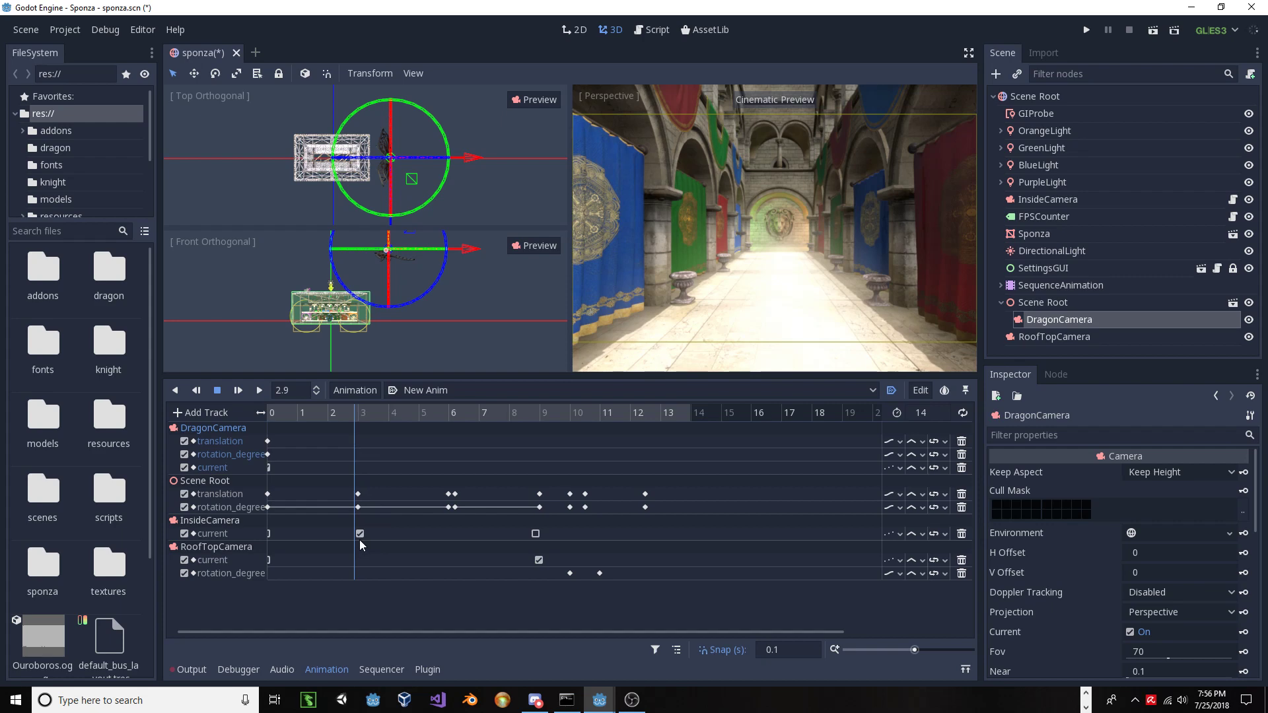
Scrub the timeline across the InsideCamera switch near 3 seconds, on to 8.3 seconds, and back to 2.8 seconds.
left_click(363, 413)
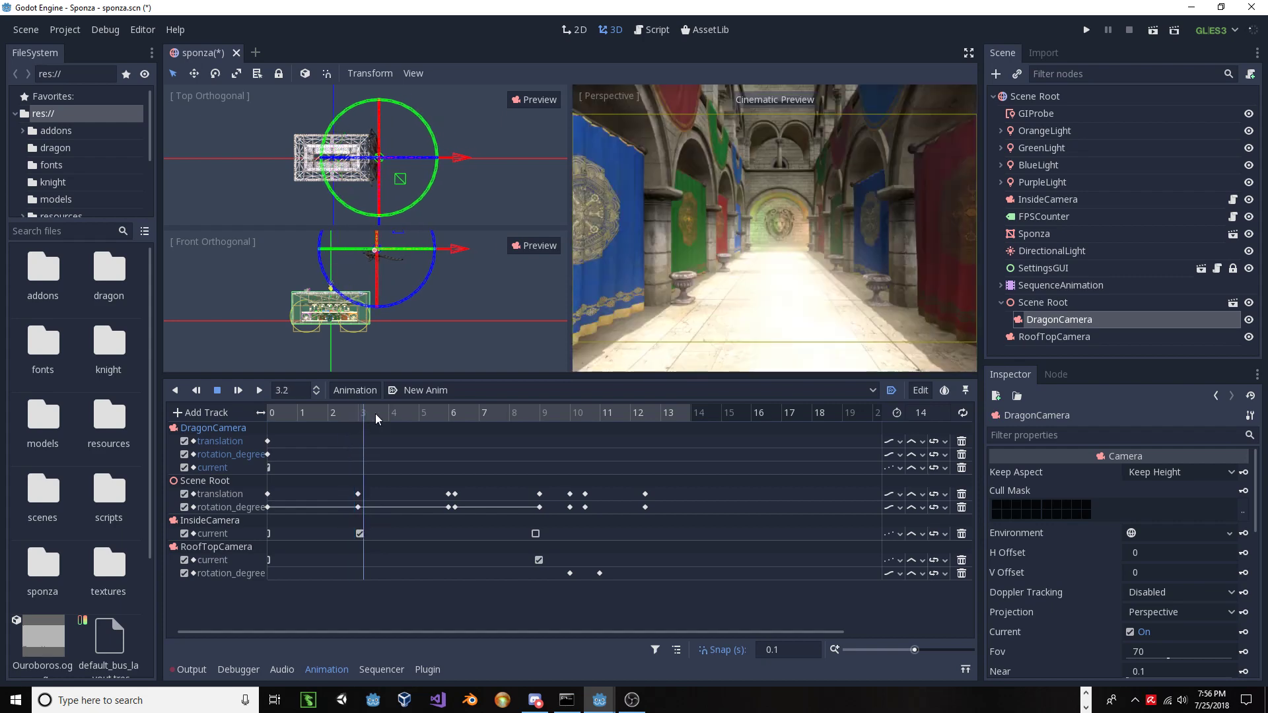
mouse_move(383, 413)
left_mouse_down()
mouse_move(338, 416)
mouse_move(361, 422)
left_mouse_up()
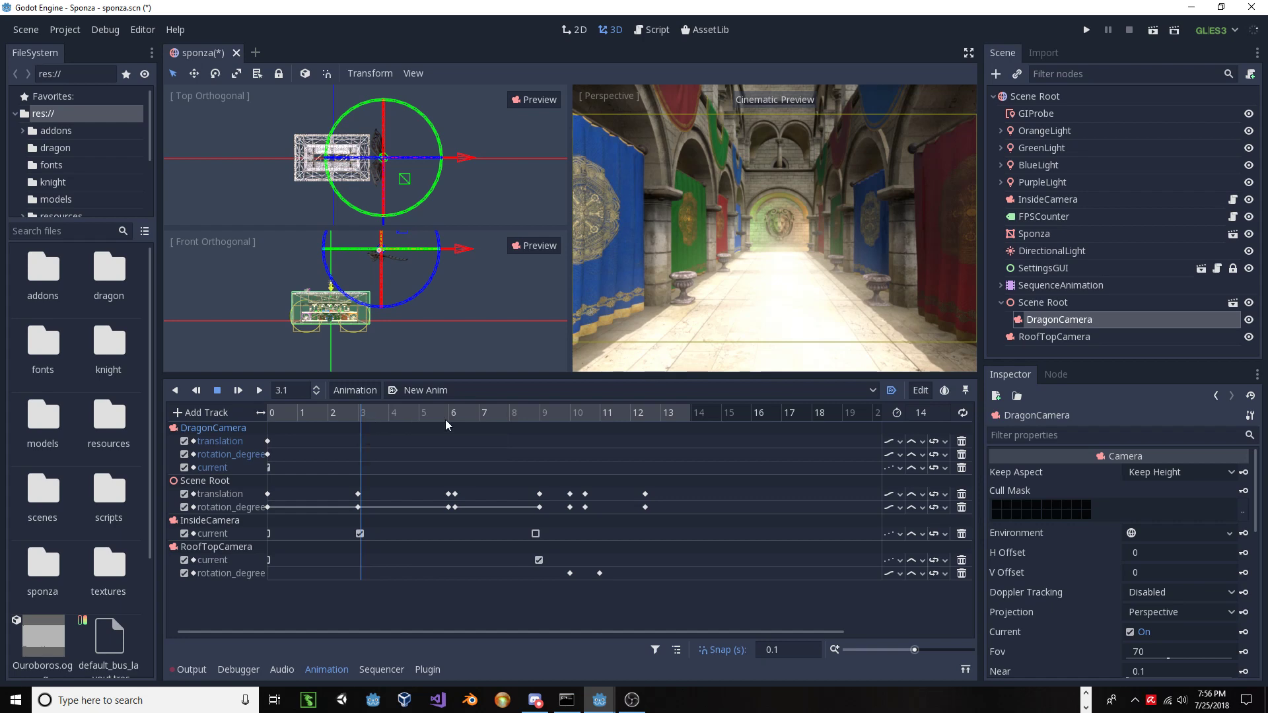
left_click(403, 418)
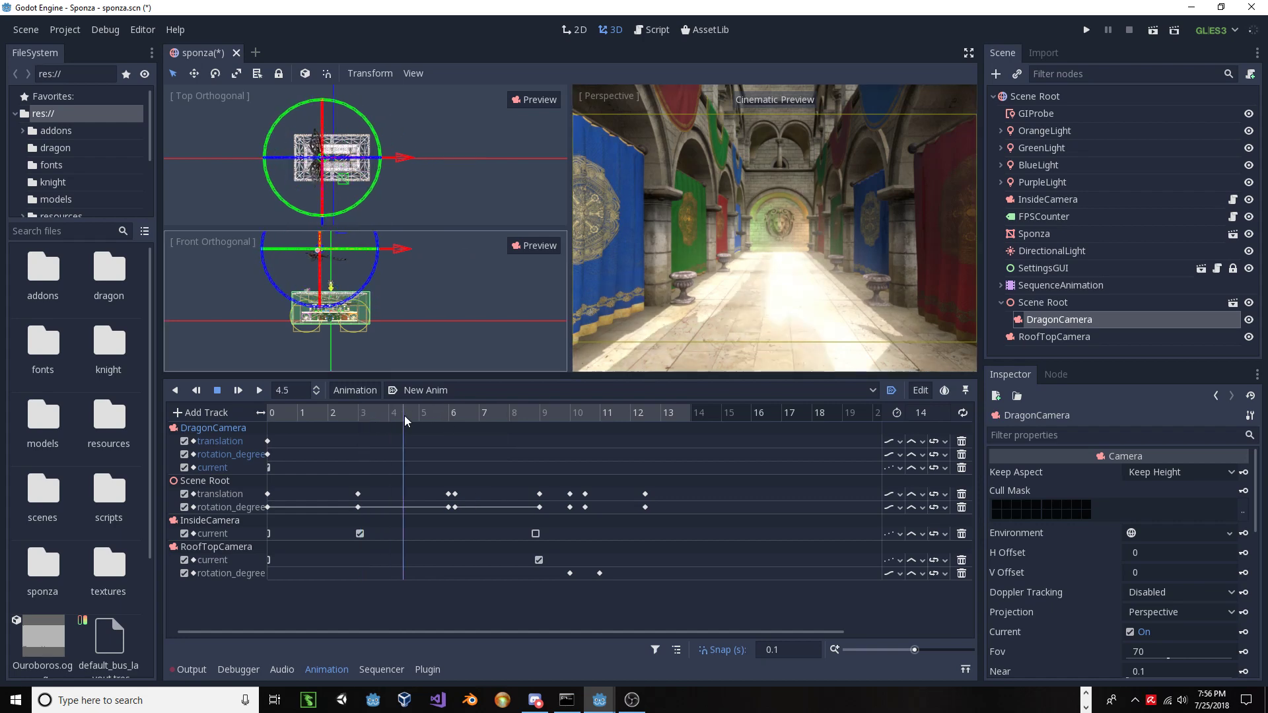
left_click_drag(410, 418, 518, 412)
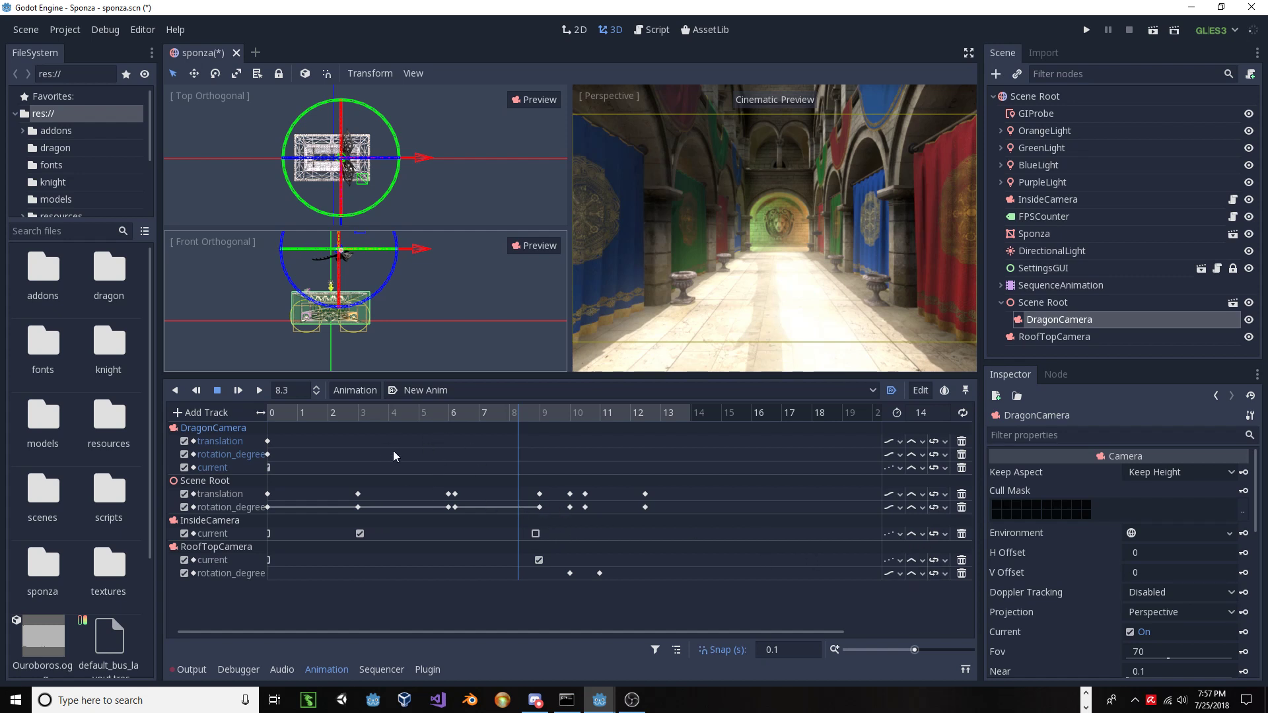
left_click_drag(493, 416, 353, 416)
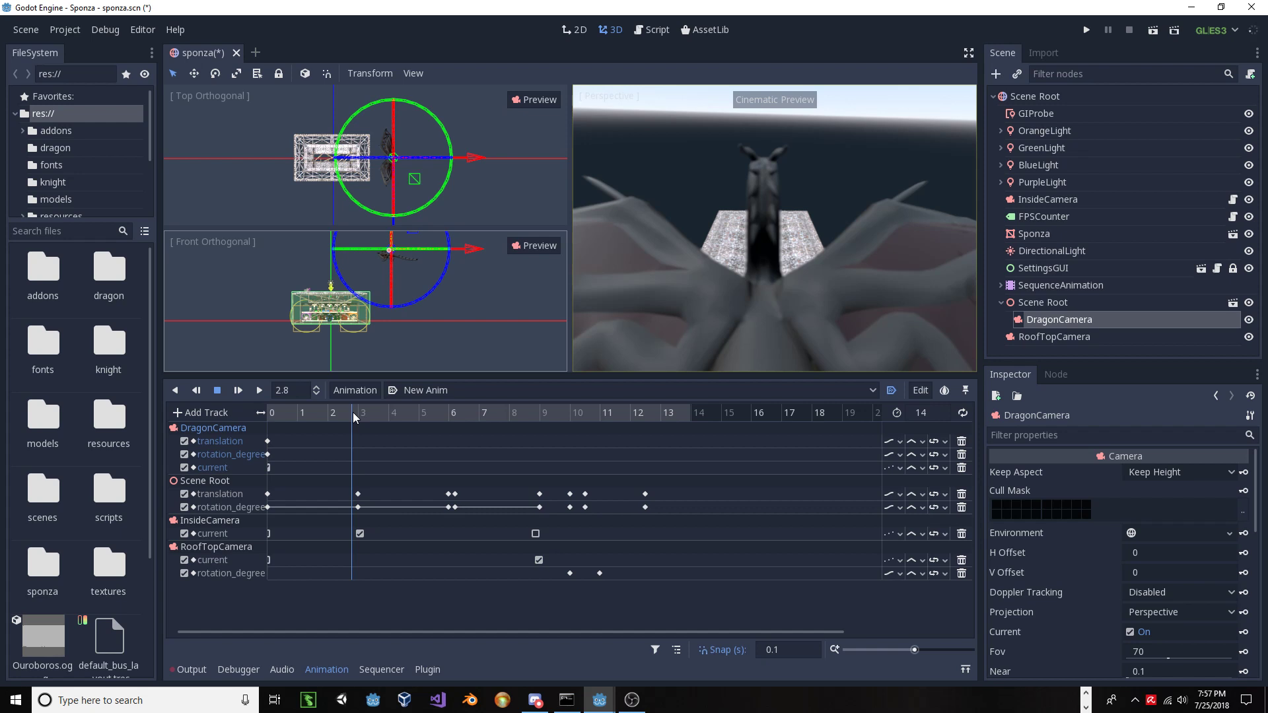
Toggle Cinematic Preview off and on again for the perspective viewport, and scrub the animation to 8.2 seconds.
left_click(624, 101)
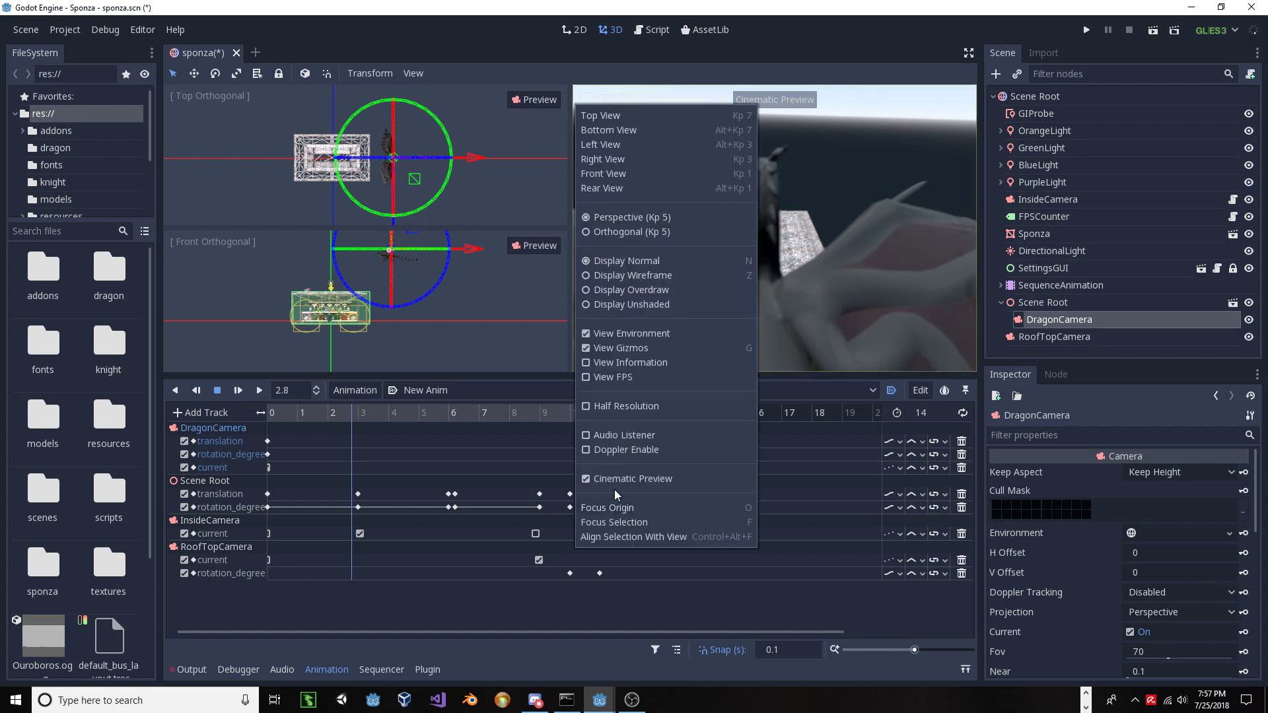
left_click(613, 483)
left_click(620, 96)
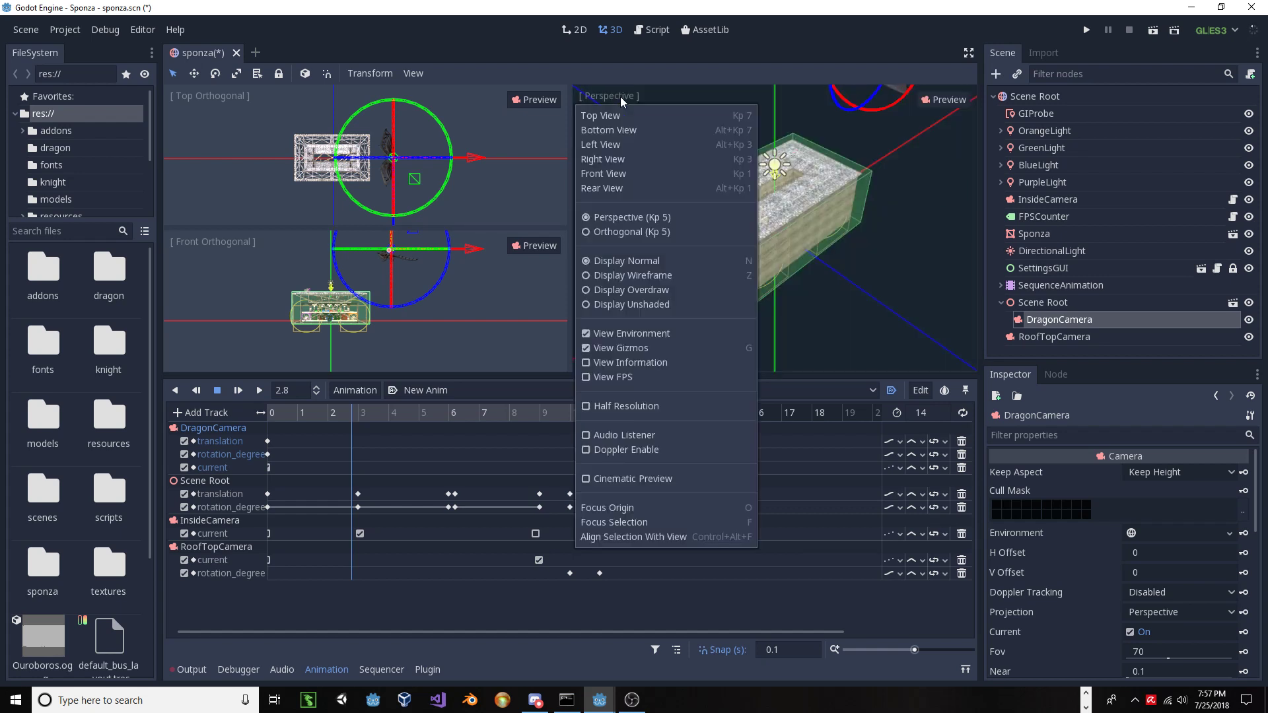
left_click(624, 479)
mouse_move(509, 415)
left_mouse_down()
mouse_move(422, 407)
mouse_move(490, 416)
mouse_move(256, 425)
mouse_move(513, 426)
left_mouse_up()
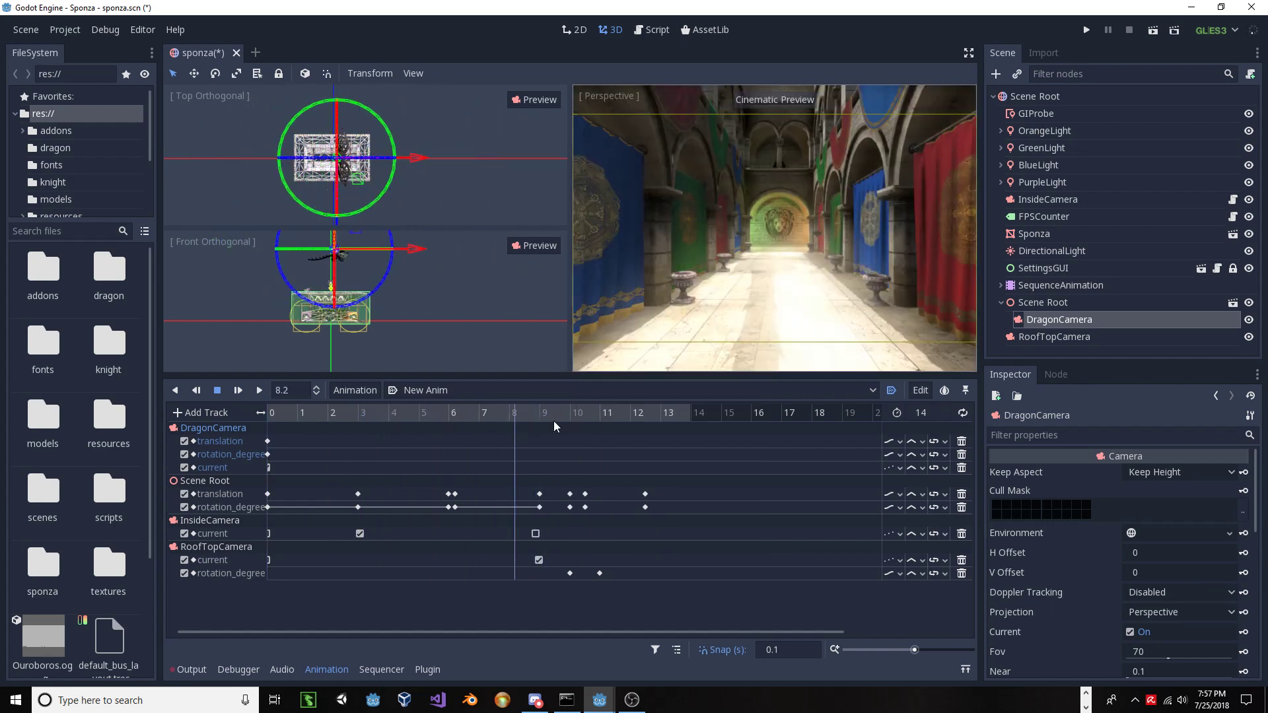